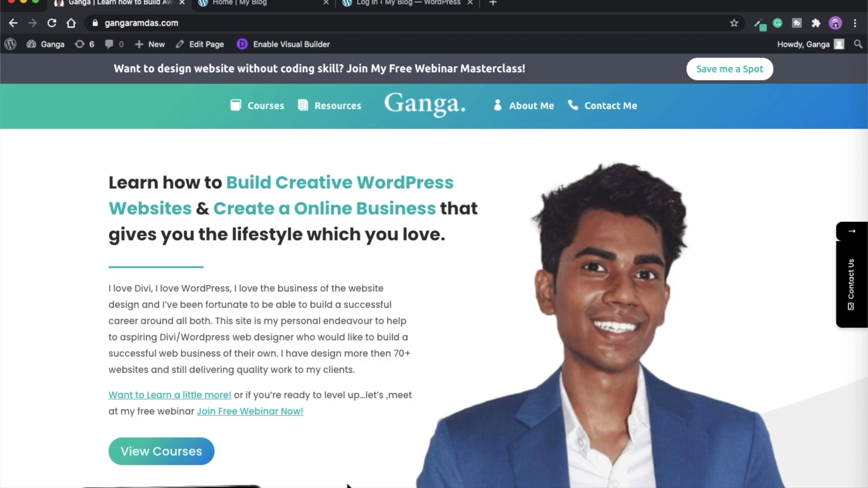
Look at the astrology home page, and log in to the My Blog WordPress admin with the saved username and password.
left_click(267, 5)
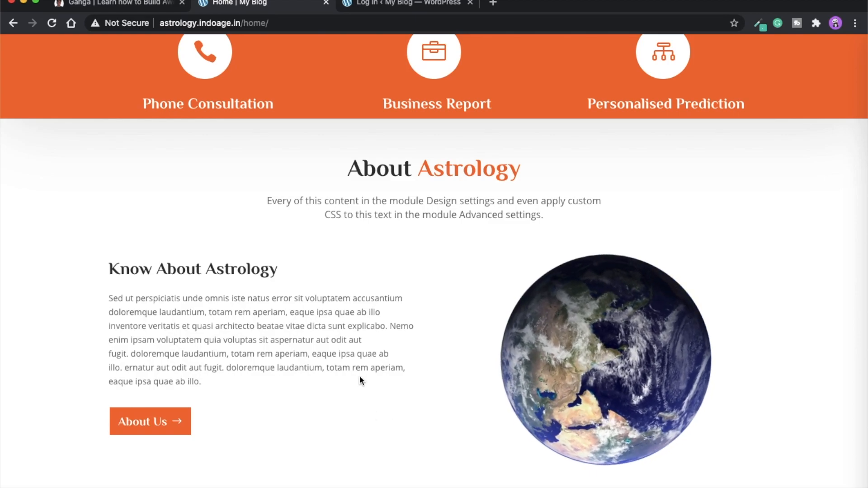
left_click(382, 3)
left_click(363, 220)
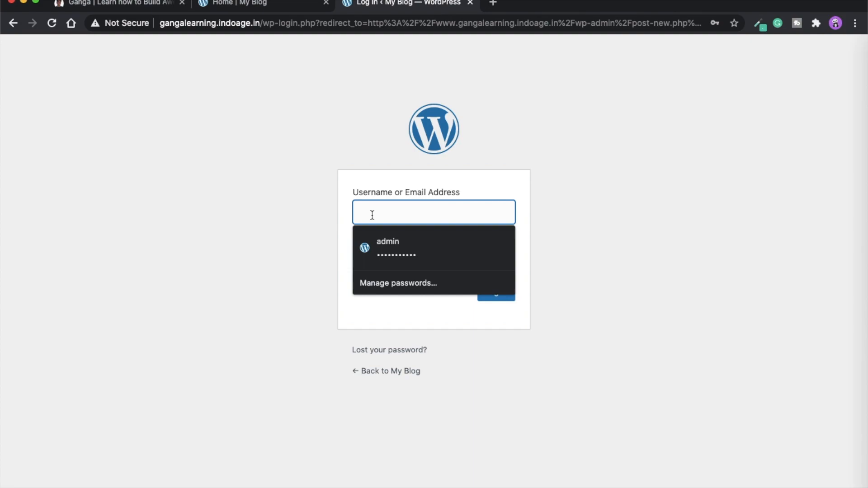
left_click(388, 248)
left_click(493, 299)
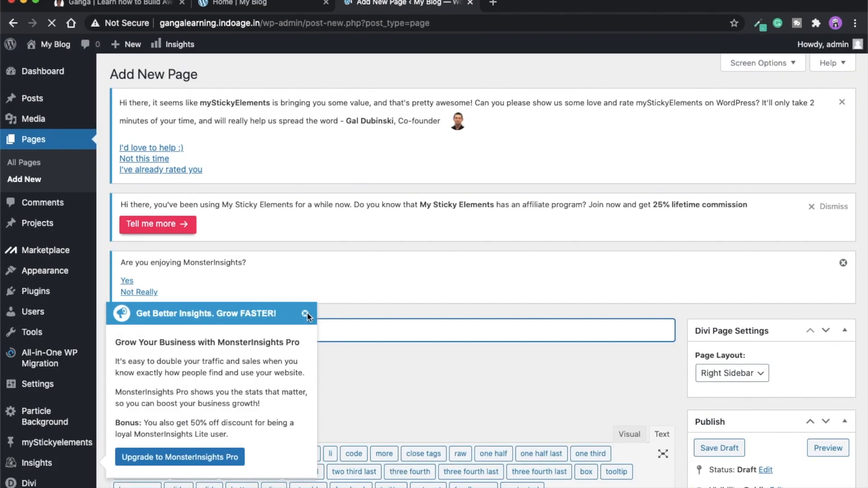
Dismiss the MonsterInsights promotion and title the new page "test page 15 sep".
left_click(306, 314)
left_click(220, 329)
type("test")
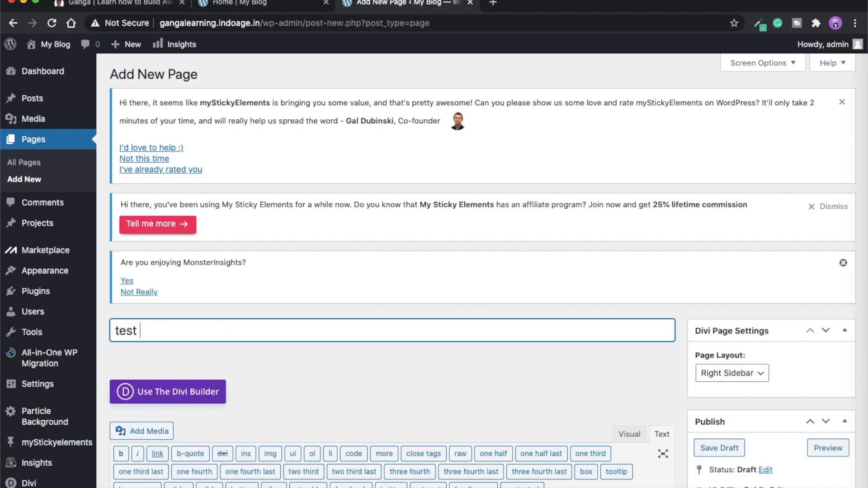
type(" globa")
key("BackSpace")
key("BackSpace")
key("BackSpace")
key("BackSpace")
key("BackSpace")
type("page 15 sep")
Enable the Divi Builder for the page and start building from scratch on the front end.
scroll(426, 408, "down", 3)
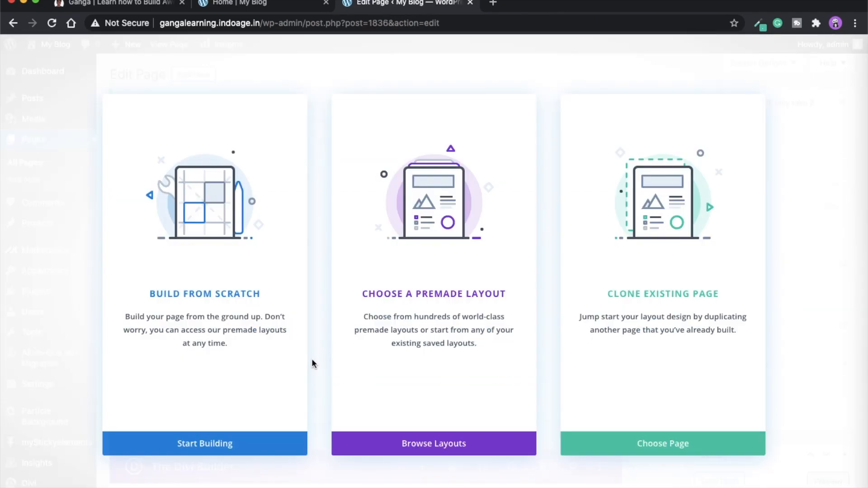
left_click(225, 446)
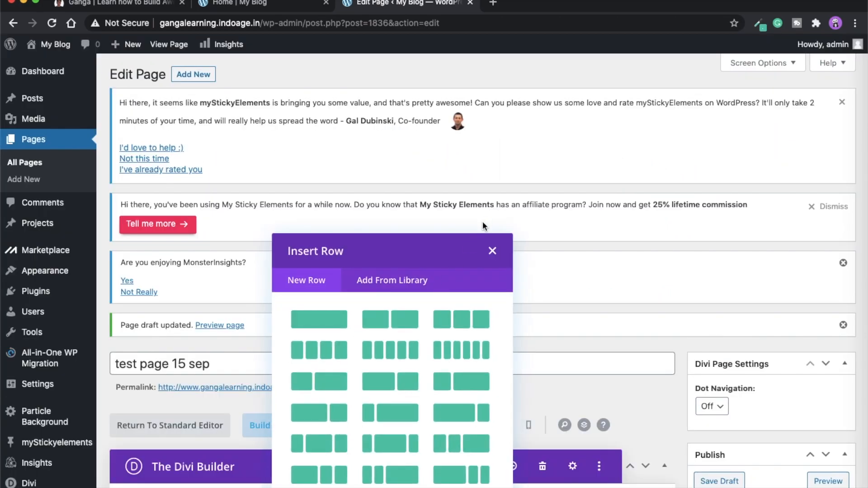
left_click(492, 250)
scroll(476, 256, "down", 3)
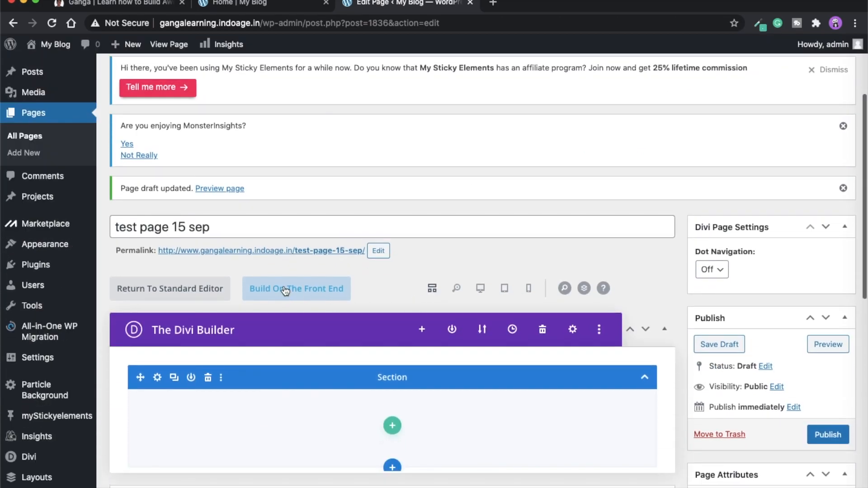
left_click(290, 290)
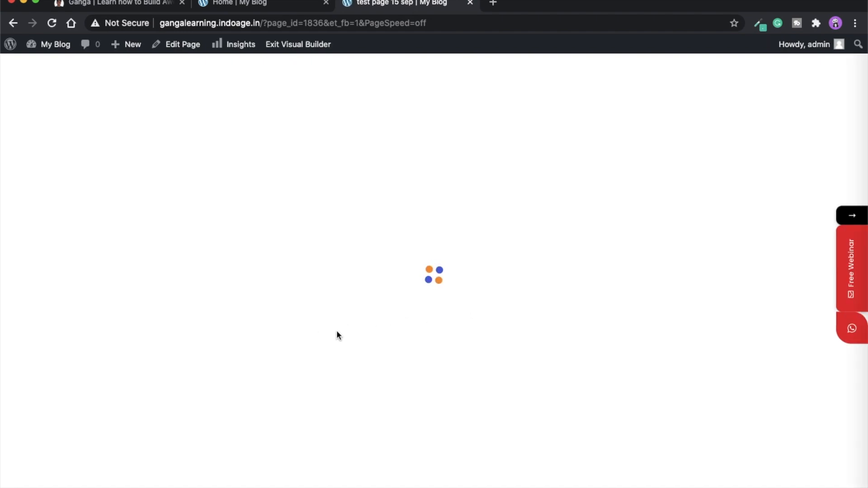
left_click(226, 441)
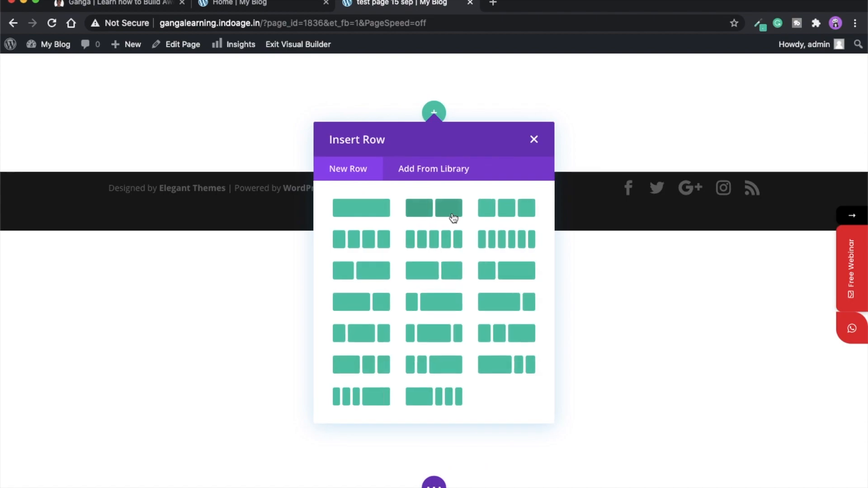
Insert a row with two equal columns and add a Text module to its first column.
left_click(444, 214)
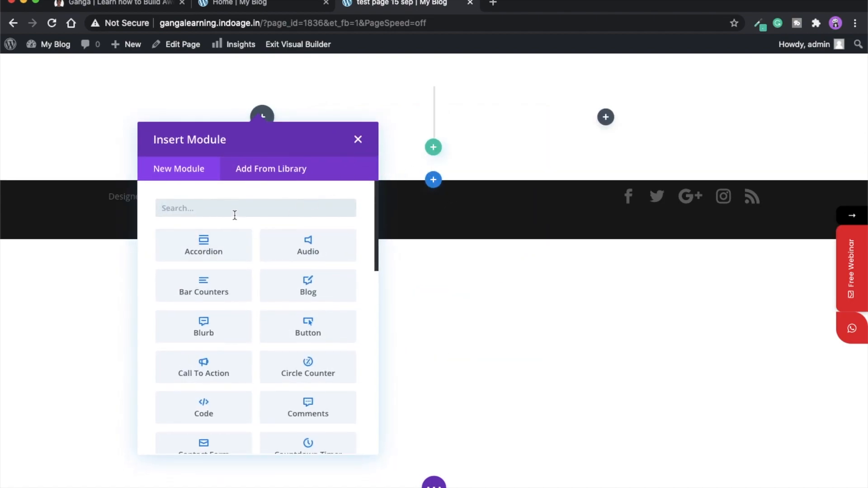
type("text")
left_click(194, 246)
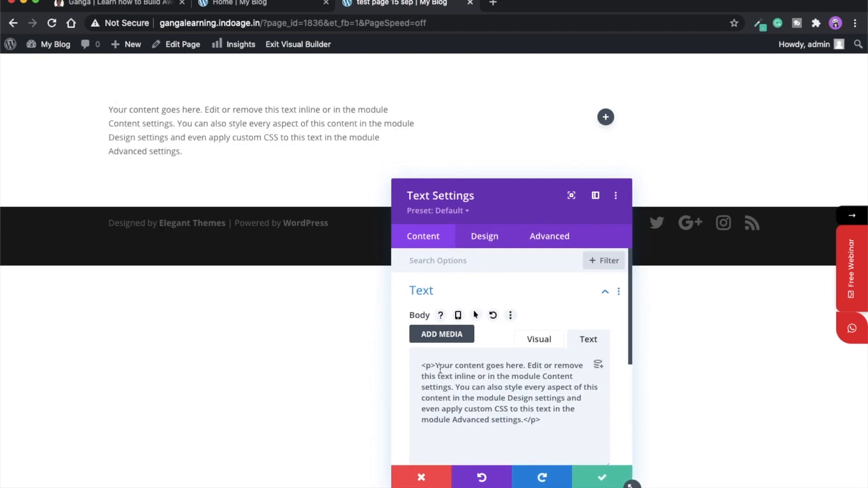
Add an h1 heading reading "Rotating Image" above the placeholder paragraph in the text module's HTML.
key("Return")
key("Return")
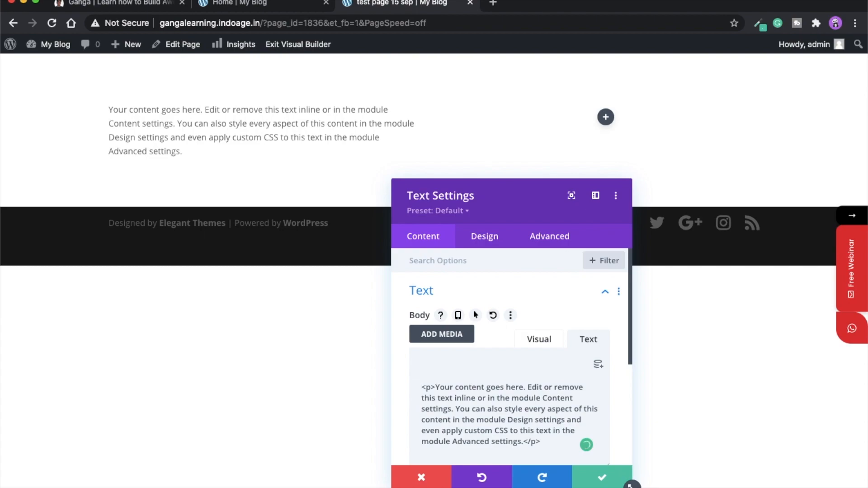
type("<Ro")
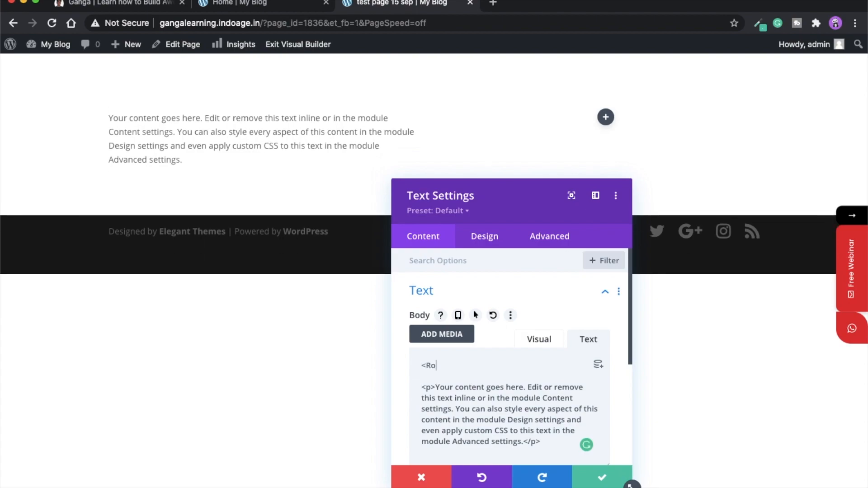
key("BackSpace")
key("BackSpace")
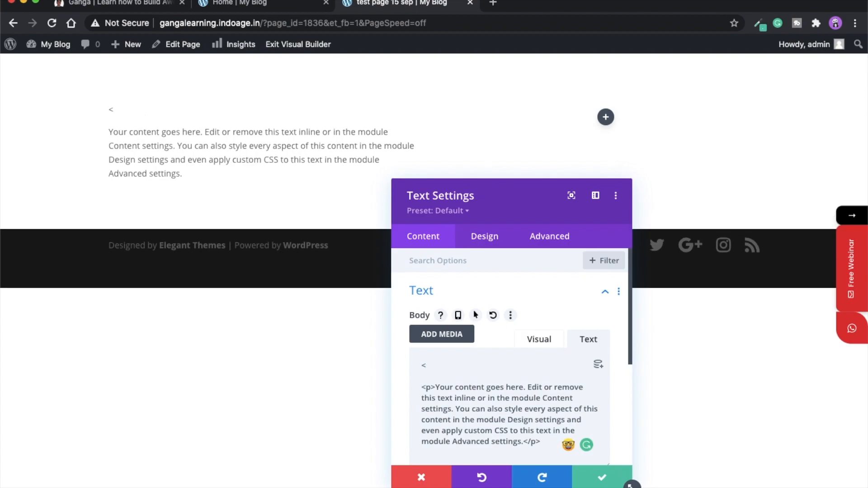
type("h1>")
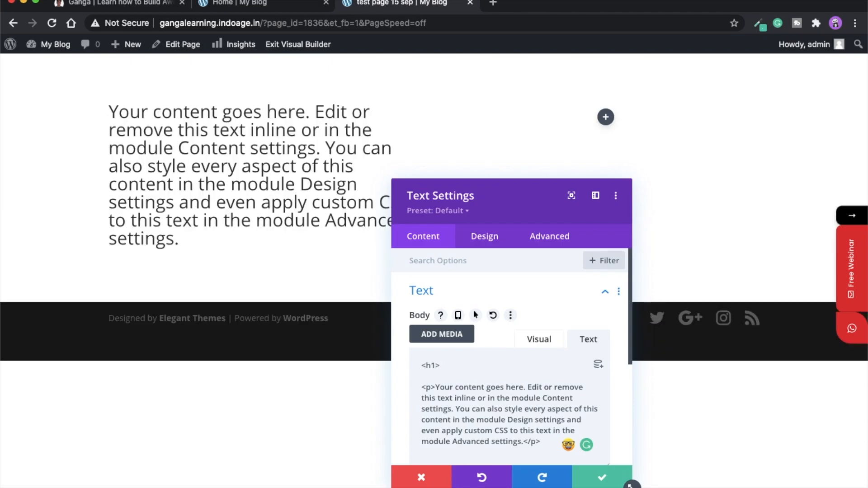
type(" Rotating Im")
key("BackSpace")
key("BackSpace")
type("mage")
key("BackSpace")
key("BackSpace")
key("BackSpace")
key("BackSpace")
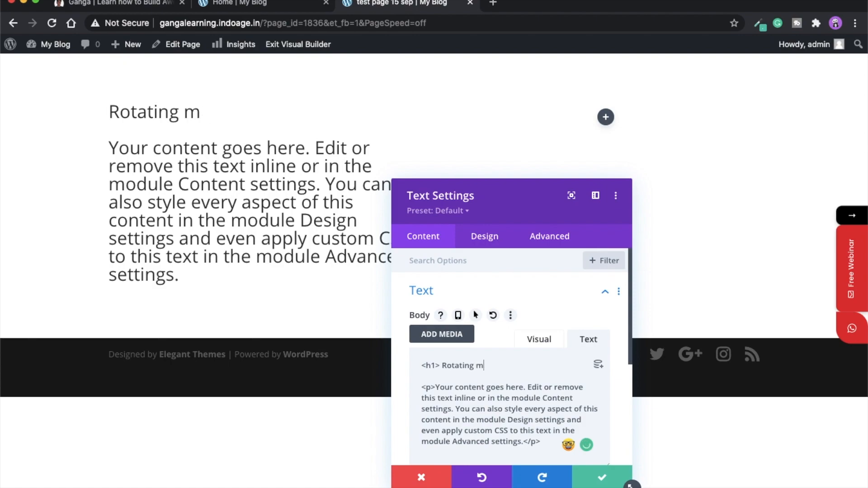
type("Image")
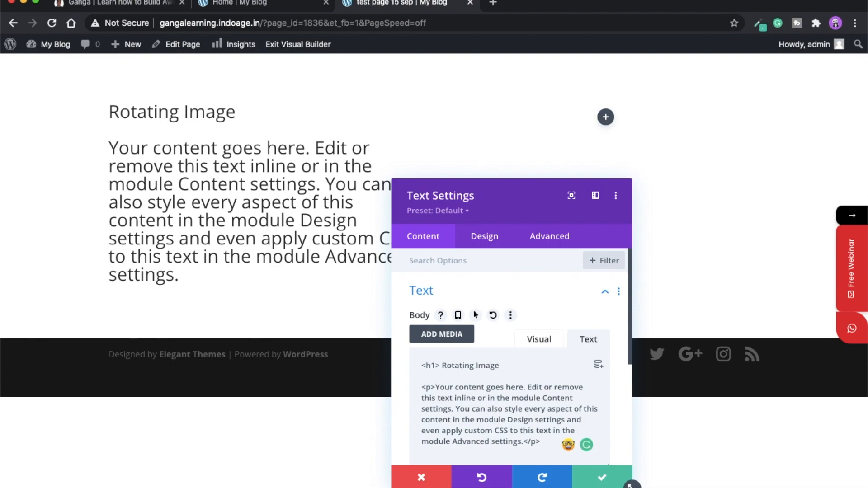
type("</h1>")
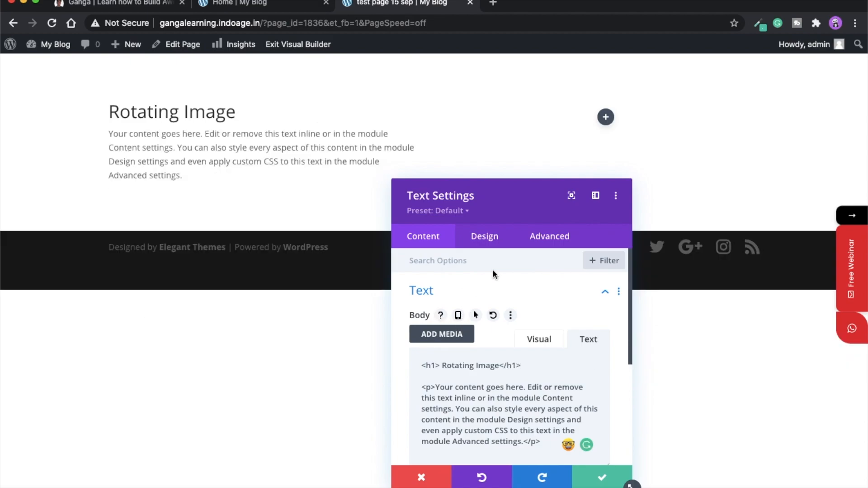
Set the H1 heading font weight to Bold and save the text module.
left_click(488, 235)
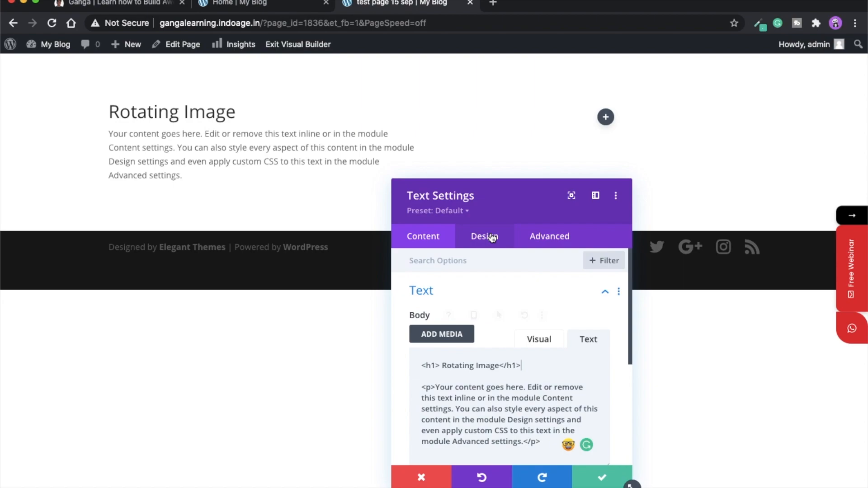
left_click(470, 335)
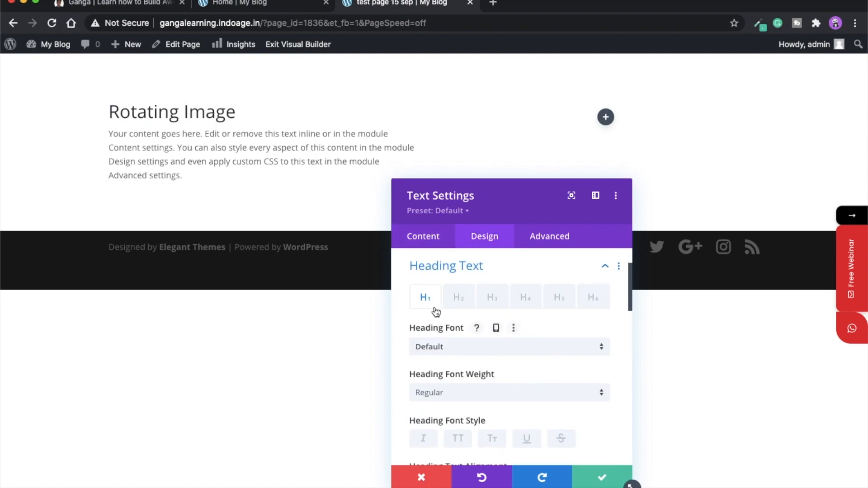
left_click(459, 393)
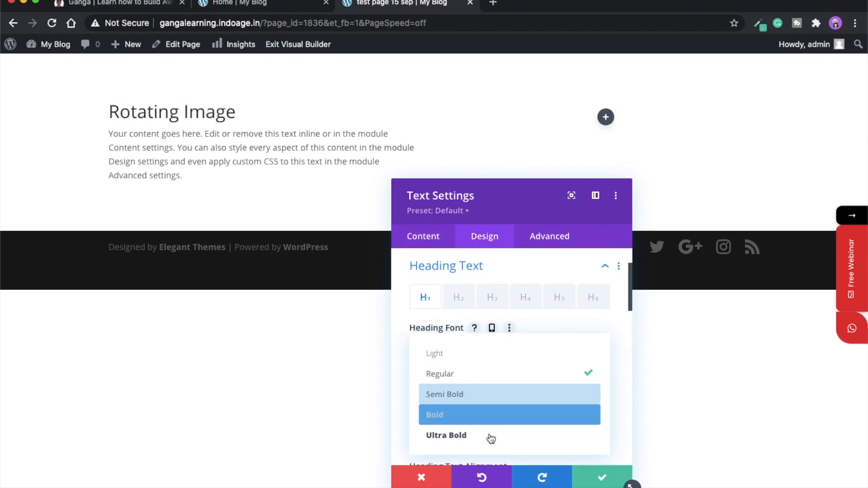
left_click(460, 415)
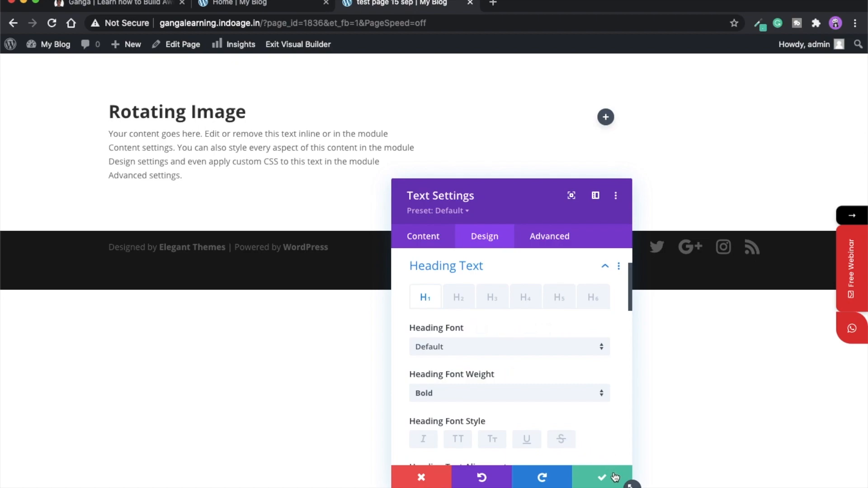
left_click(612, 475)
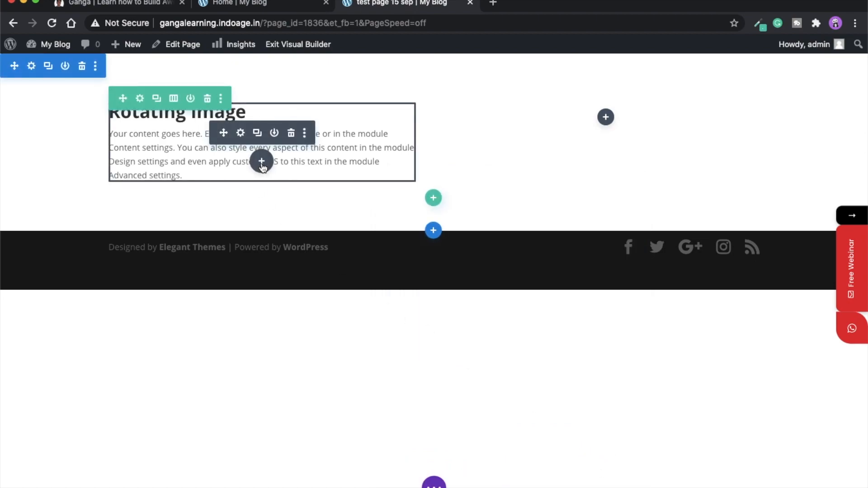
Add a Button module below the text and set its label to "Learn More".
left_click(261, 161)
type("button")
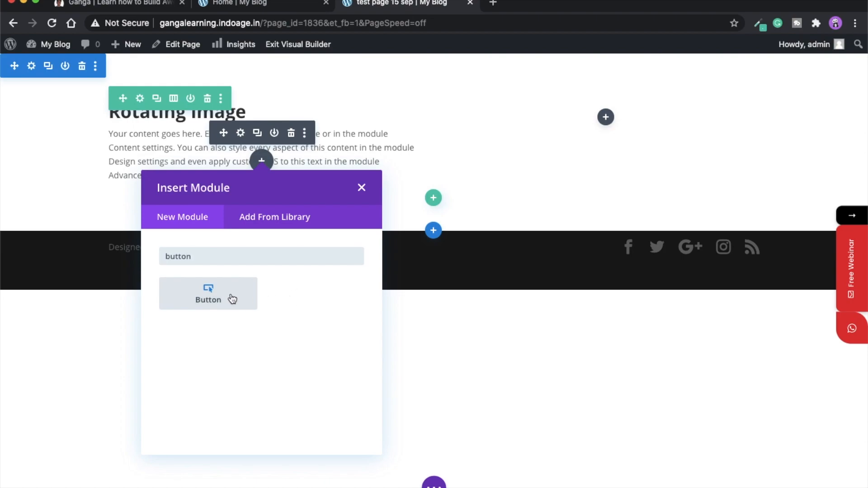
left_click(232, 298)
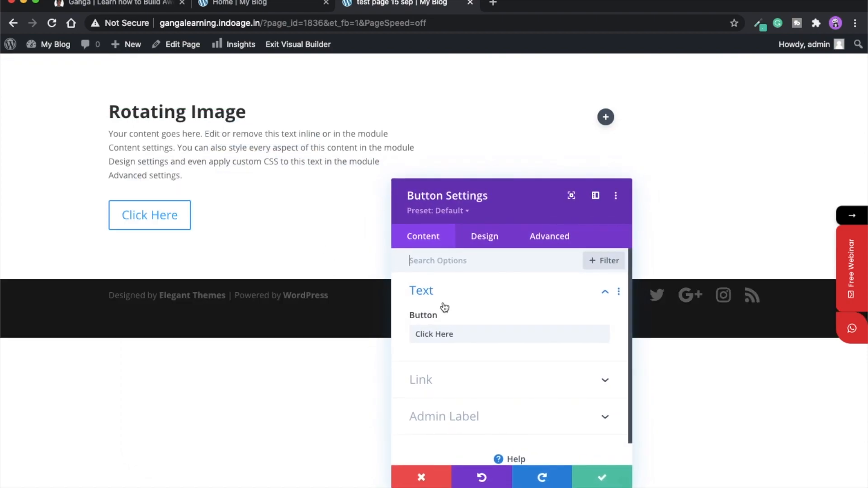
triple_click(470, 332)
type("Le")
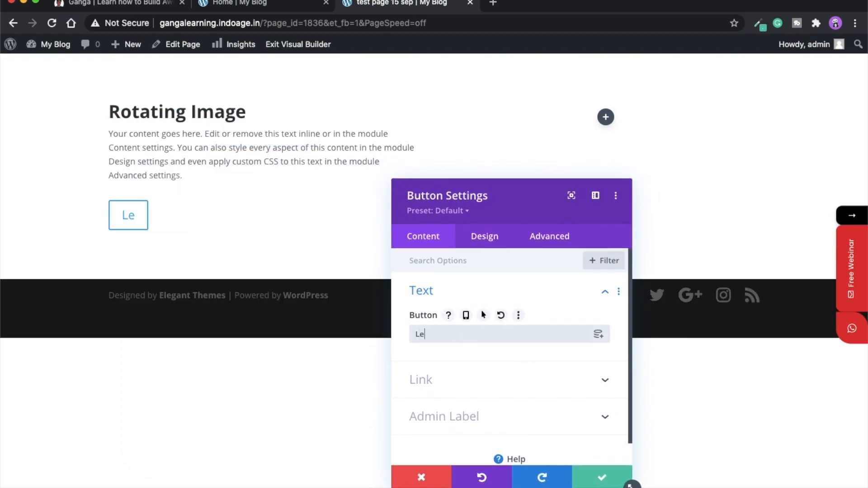
type("arn More")
key("BackSpace")
type("e")
Enable custom styles for the button, give it a red background with white text, and save the module.
left_click(483, 234)
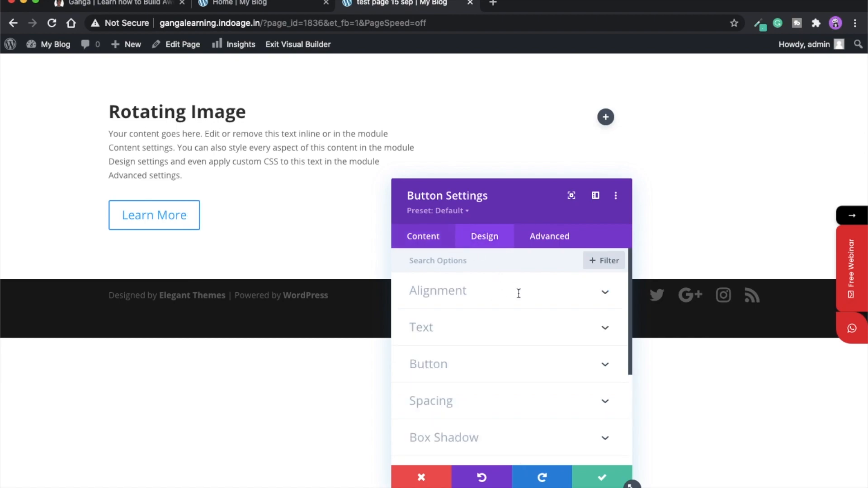
left_click(451, 364)
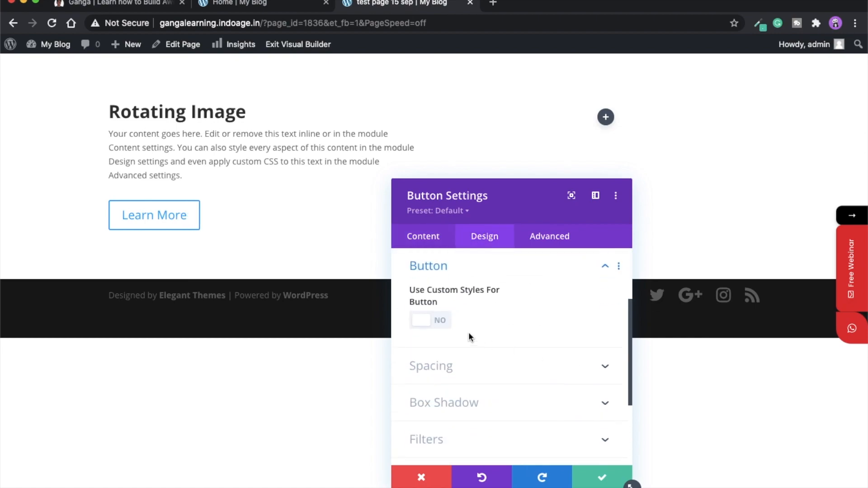
left_click(441, 320)
scroll(544, 395, "down", 5)
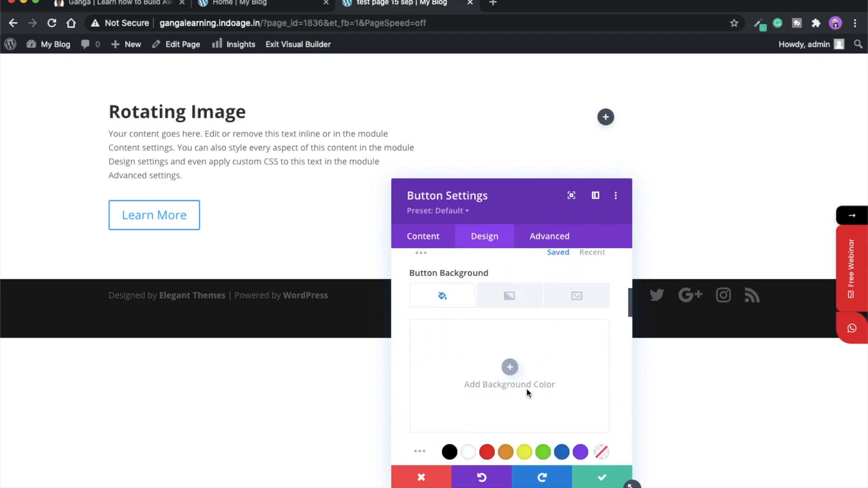
left_click(507, 366)
left_click(487, 436)
scroll(519, 361, "up", 3)
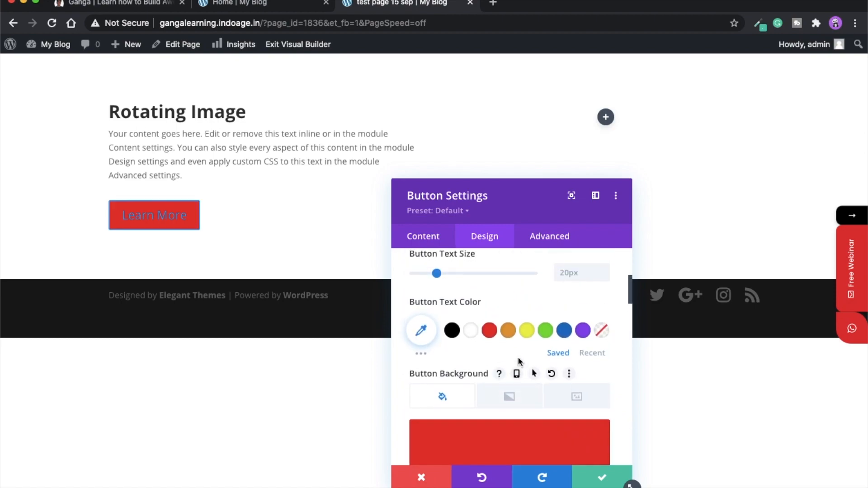
left_click(470, 330)
scroll(534, 365, "down", 2)
scroll(535, 371, "down", 2)
scroll(542, 380, "up", 3)
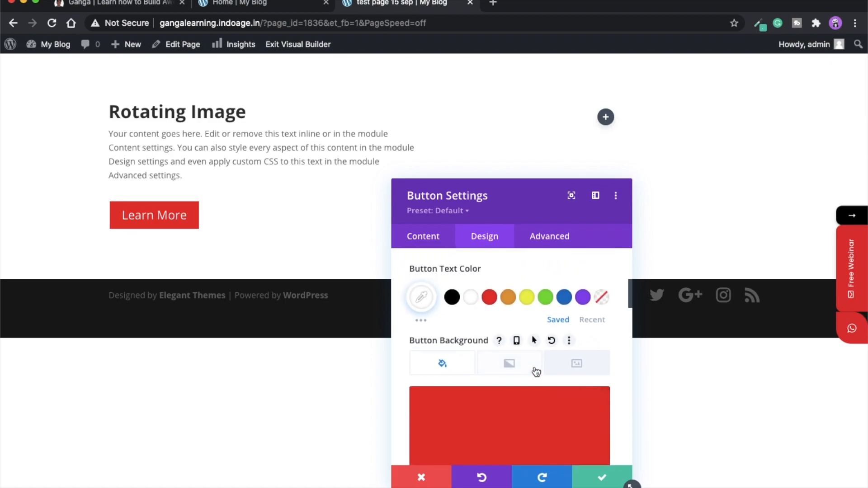
left_click(602, 479)
Try adding a <br> line break after the "Rotating Image" heading in the text module, and remove it again.
left_click(242, 134)
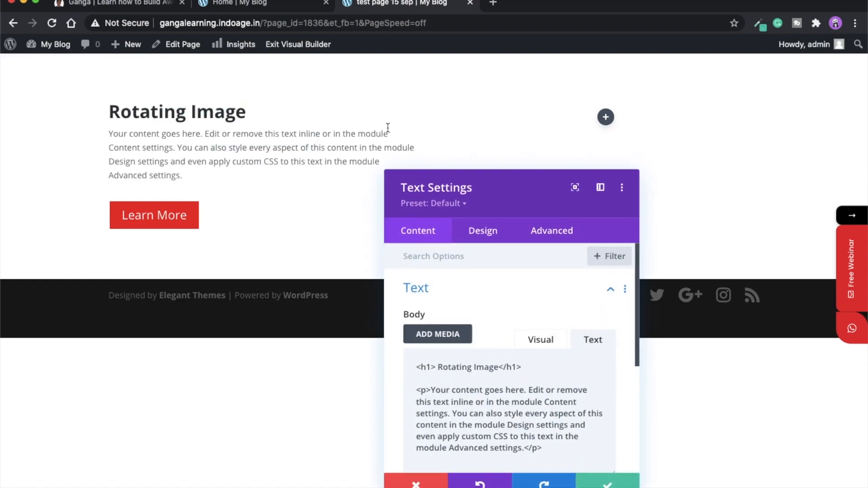
left_click(553, 372)
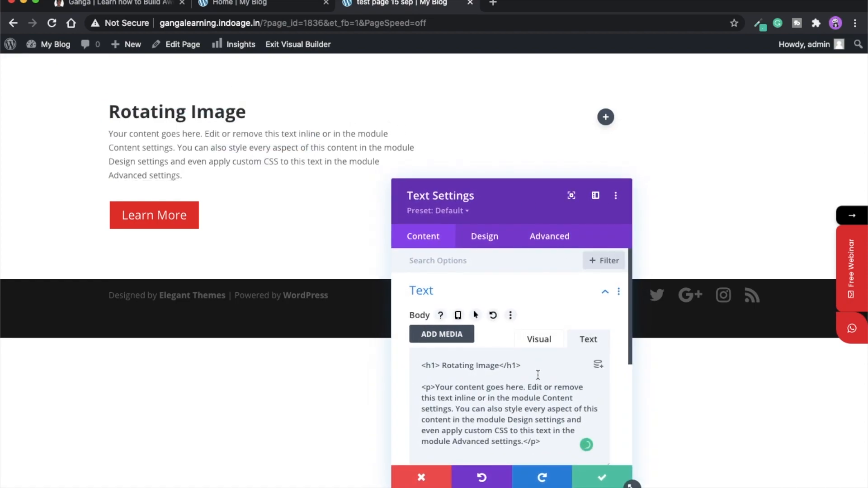
type("<br>")
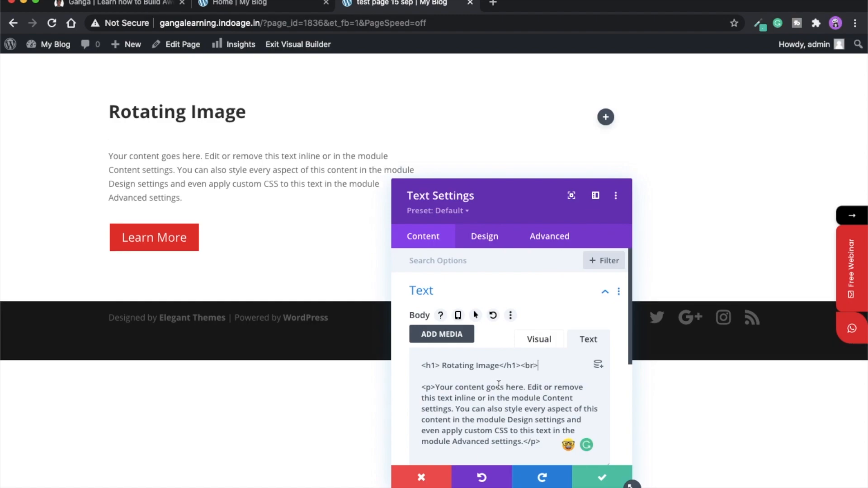
left_click_drag(521, 367, 557, 375)
key("BackSpace")
Increase the heading line height slightly in the text module's heading design settings and save the module.
left_click(484, 236)
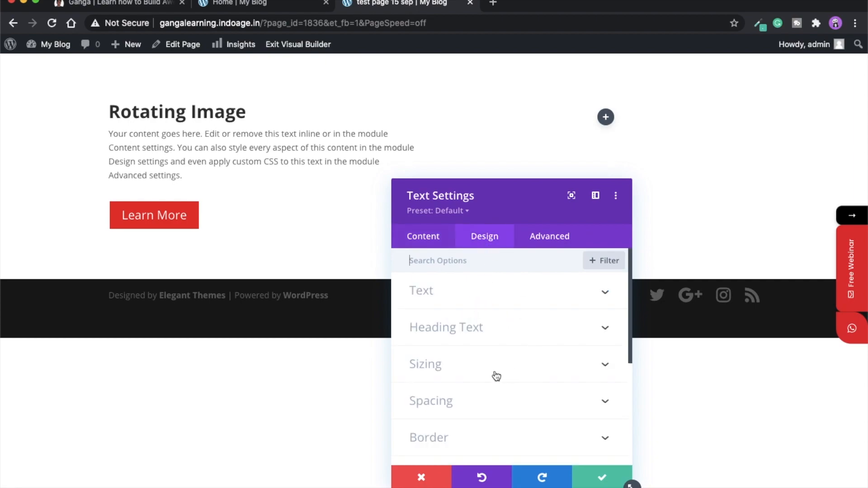
left_click(452, 327)
scroll(441, 379, "down", 10)
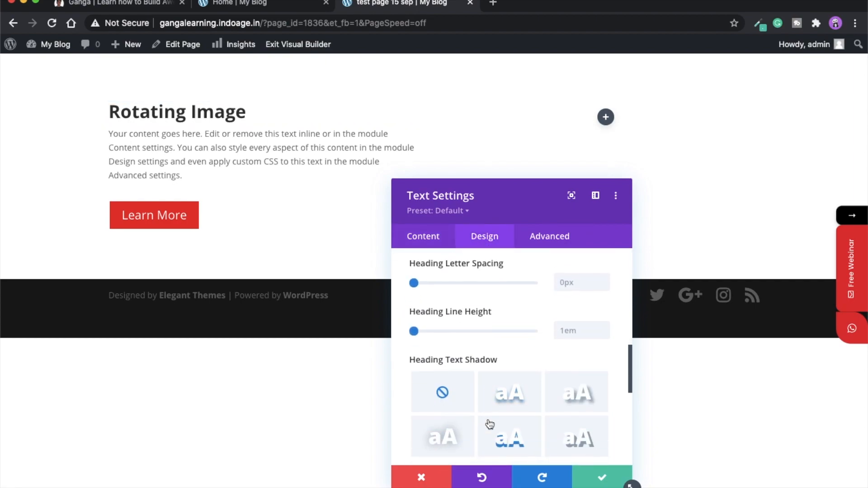
left_click_drag(416, 324, 428, 325)
left_click(605, 484)
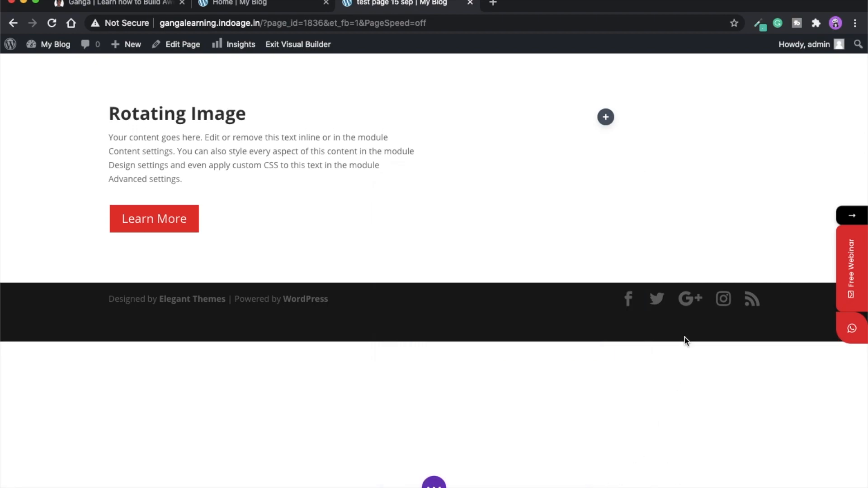
Add an Image module to the empty second column of the row.
left_click(607, 118)
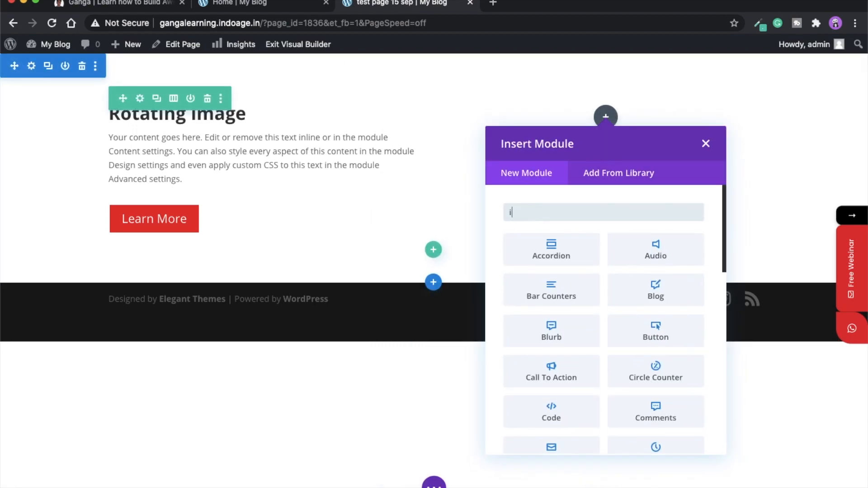
type("image")
left_click(552, 248)
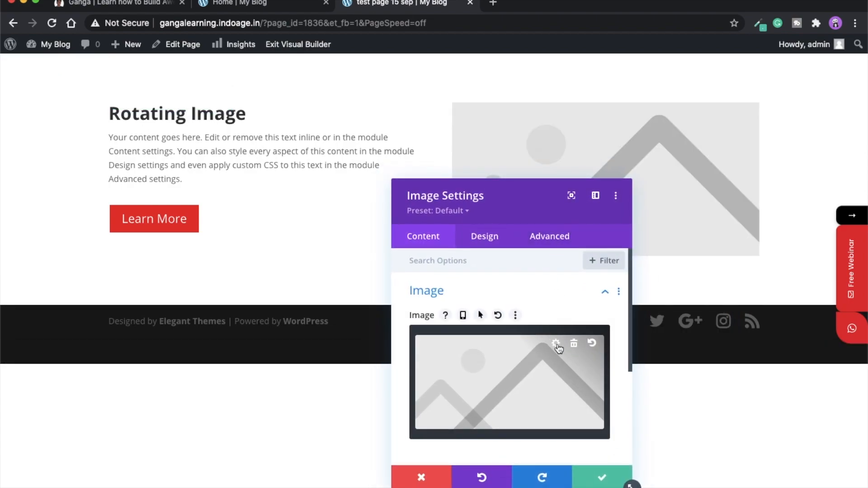
Replace the placeholder picture with the brown ice cream scoop cone image from the media library.
left_click(556, 345)
left_click(172, 94)
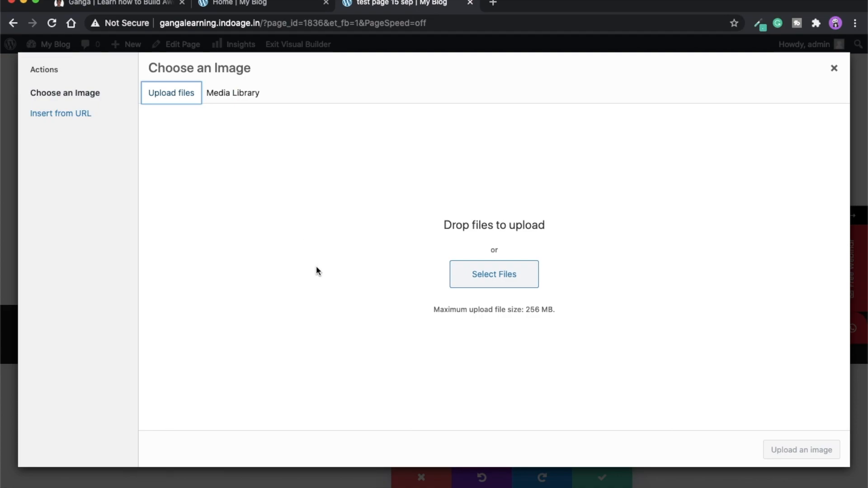
left_click(229, 102)
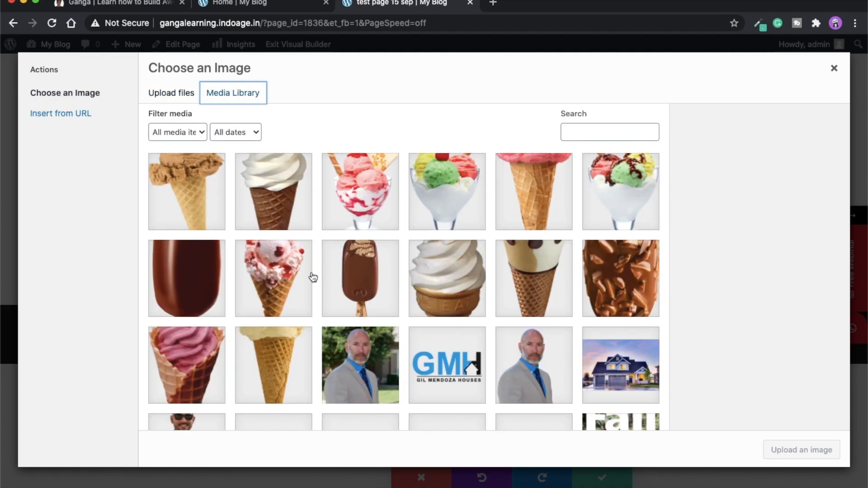
left_click(199, 208)
left_click(801, 449)
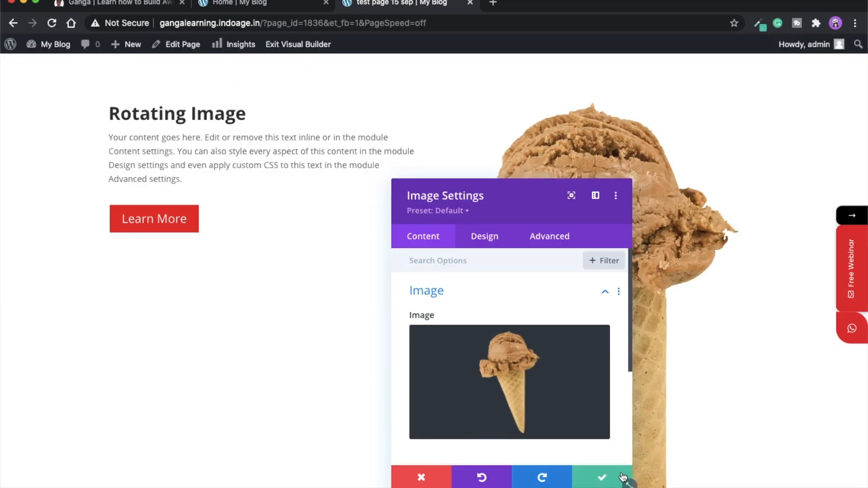
Set the image module's width to 41% and its module alignment to center.
left_click(486, 239)
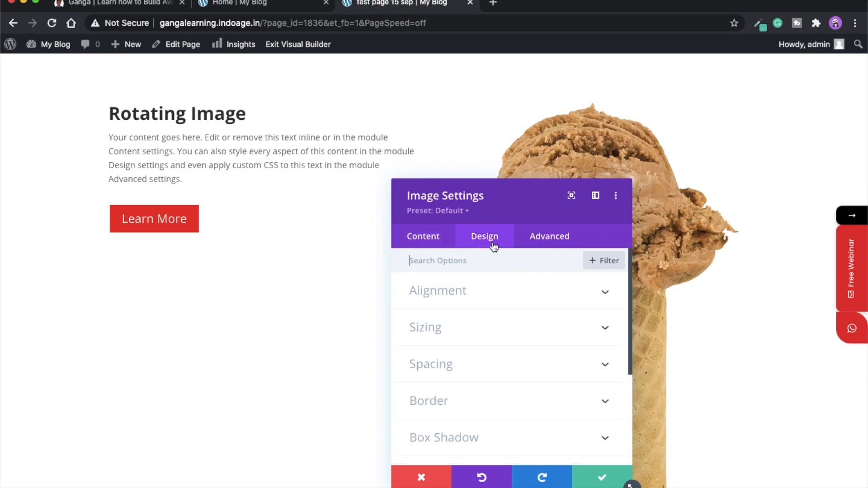
left_click(445, 335)
left_click_drag(533, 324, 460, 307)
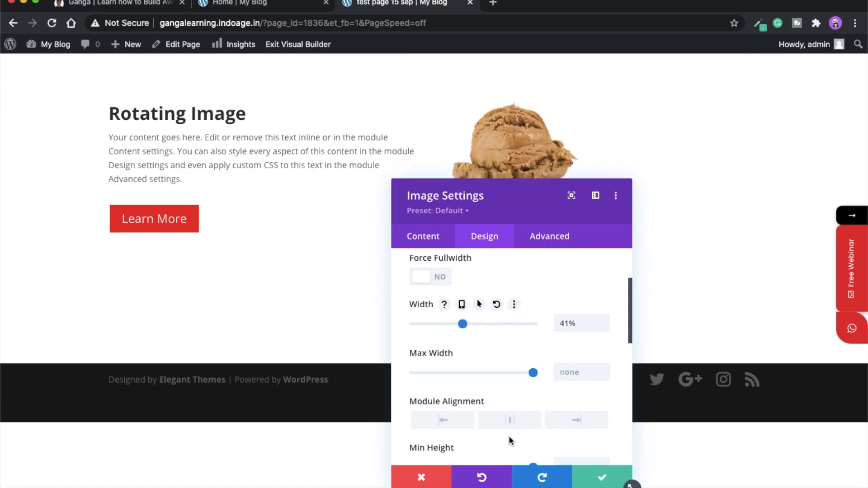
left_click(509, 420)
left_click_drag(505, 202, 450, 155)
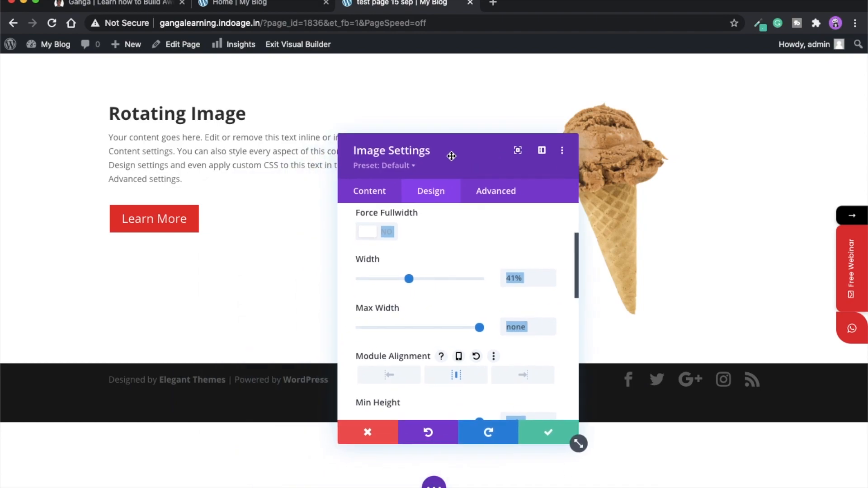
left_click(481, 244)
Assign the CSS class "rotate" to the image module and save it.
left_click(491, 192)
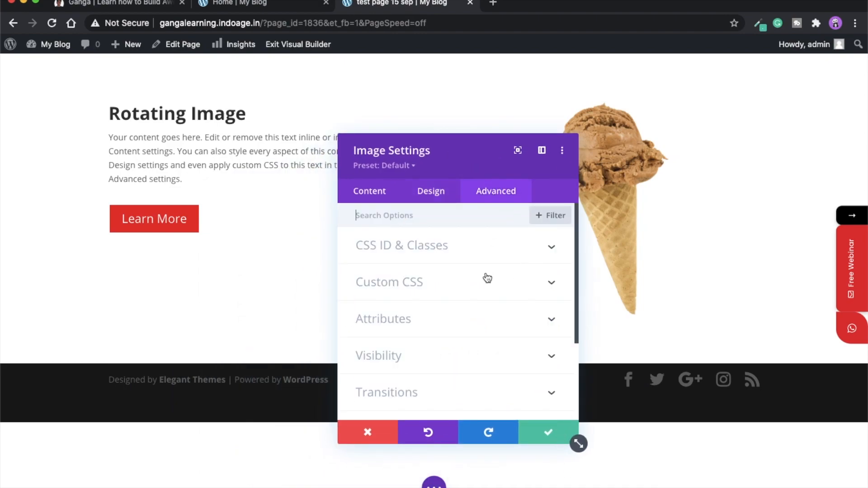
left_click(450, 251)
left_click(405, 338)
type("rotate")
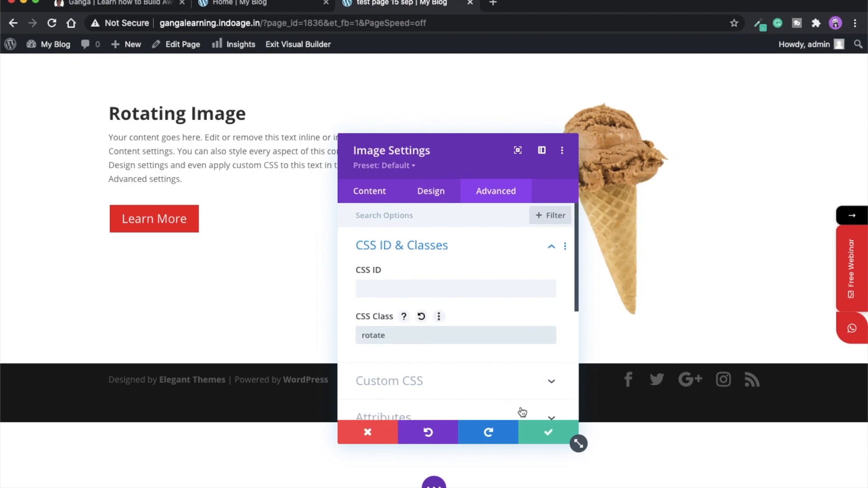
left_click(546, 435)
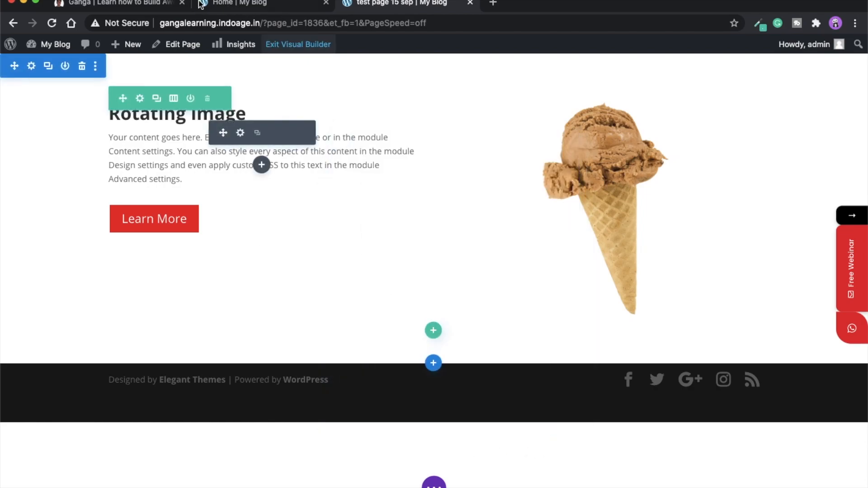
Open the tutorial article in the resources of the other open website and copy its .rotate animation CSS code.
left_click(157, 4)
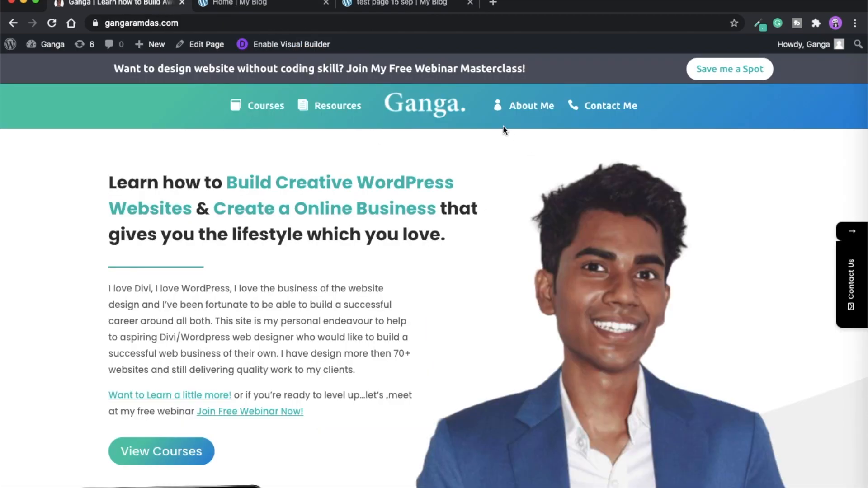
left_click(340, 111)
scroll(293, 355, "down", 2)
scroll(293, 356, "up", 3)
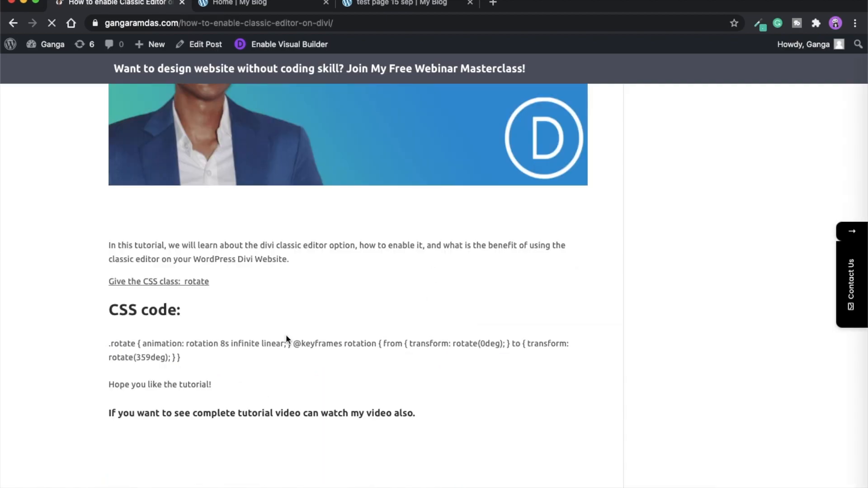
scroll(285, 335, "down", 1)
left_click_drag(187, 335, 104, 317)
key("super+c")
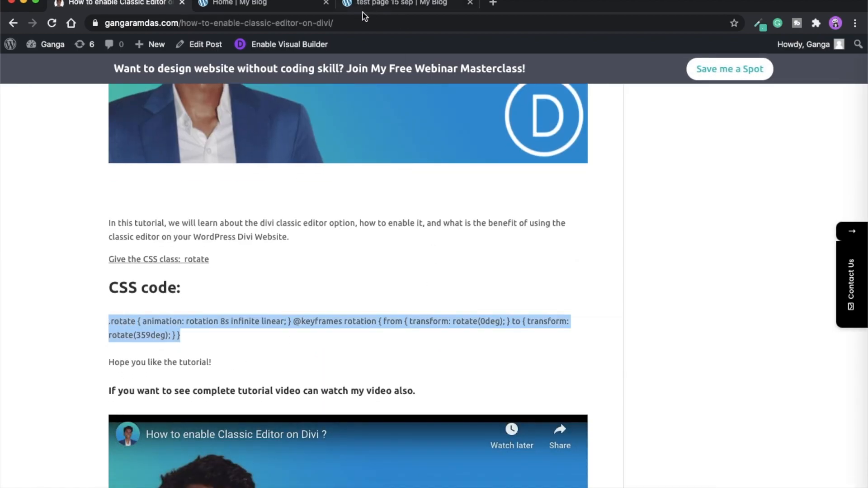
Return to the test page, paste the .rotate animation code (8s infinite linear, 0deg to 359deg) into the page's custom CSS, and save the settings.
left_click(295, 5)
left_click(388, 3)
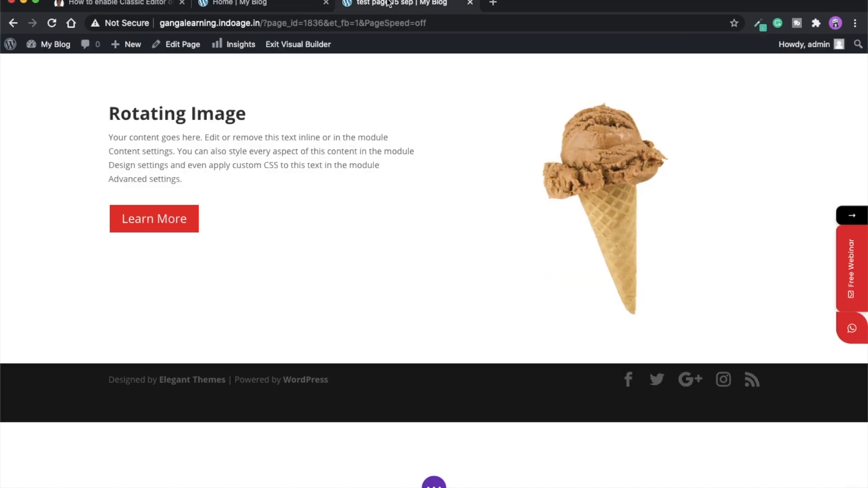
left_click(435, 484)
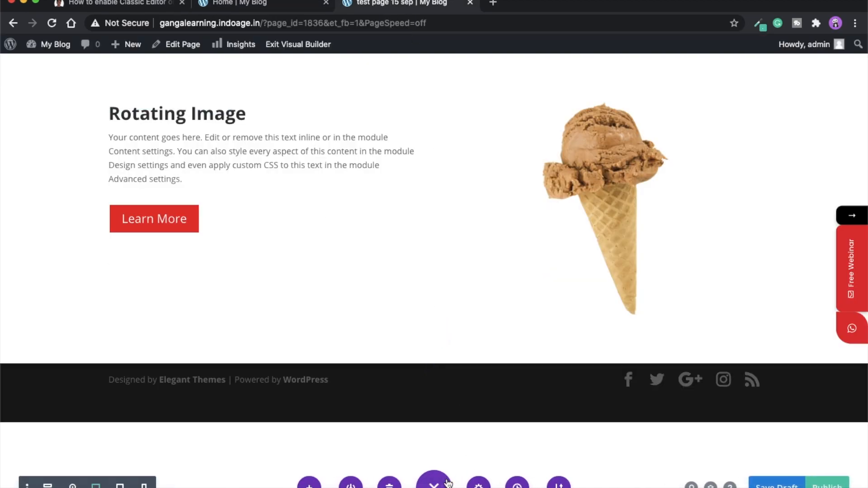
left_click(478, 484)
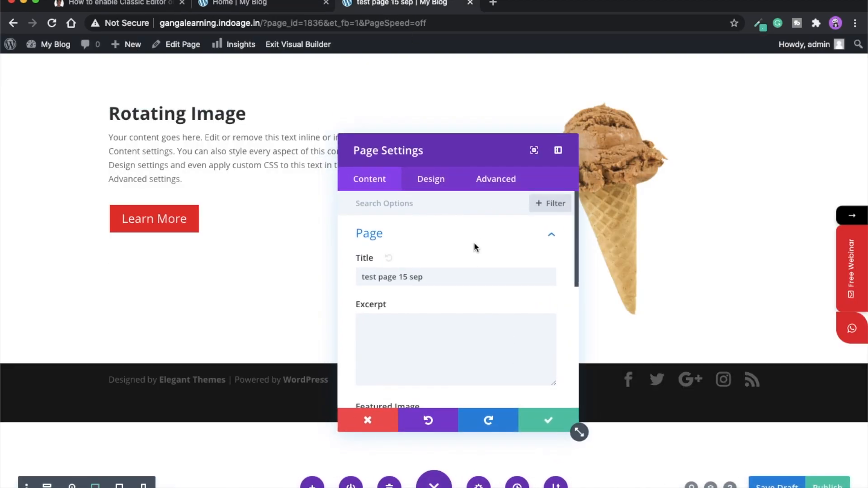
left_click(496, 179)
key("super+v")
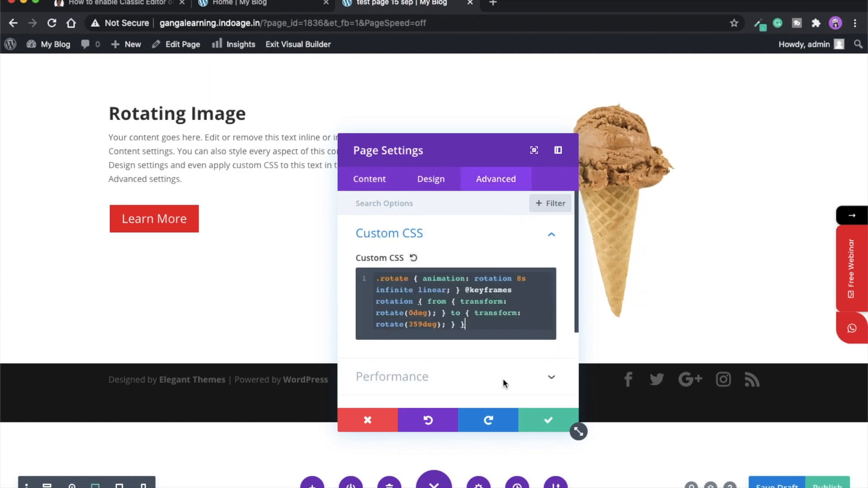
left_click(548, 421)
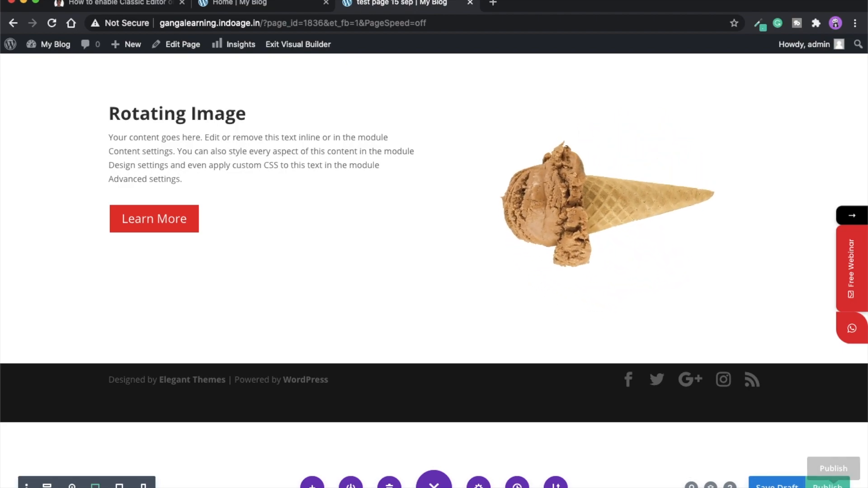
Reopen the page's custom CSS and change the end rotation of the keyframes to 459deg.
mouse_move(558, 149)
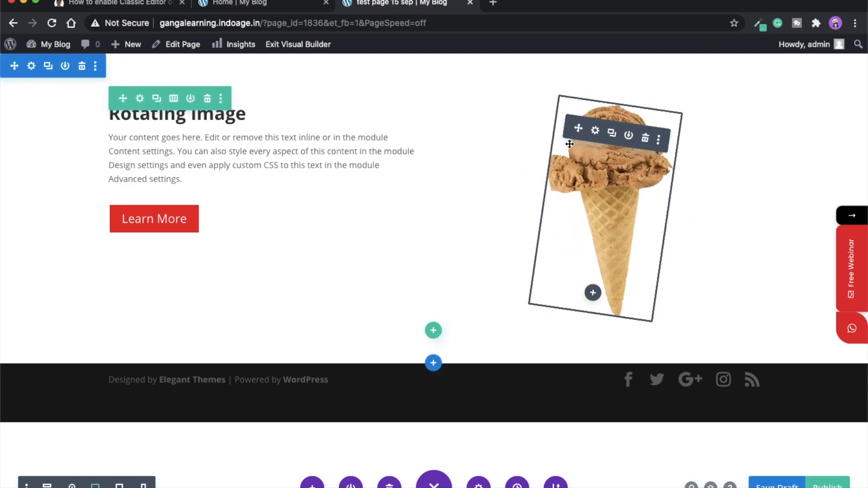
left_click(483, 474)
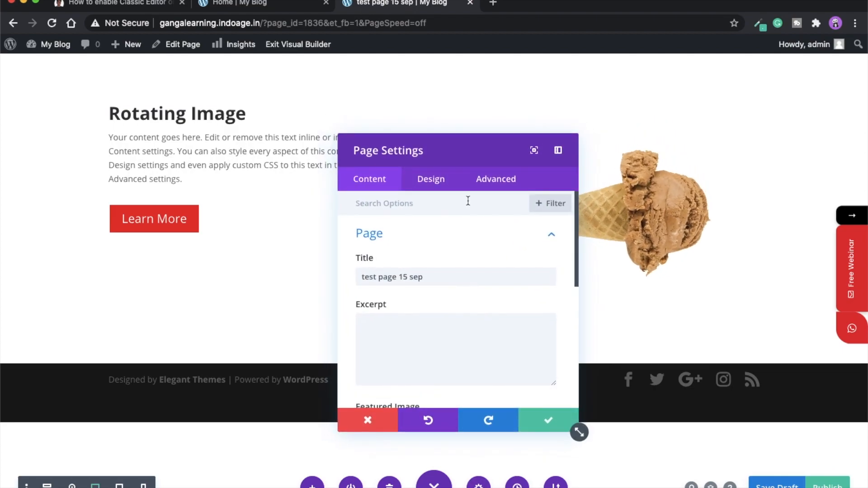
left_click(497, 179)
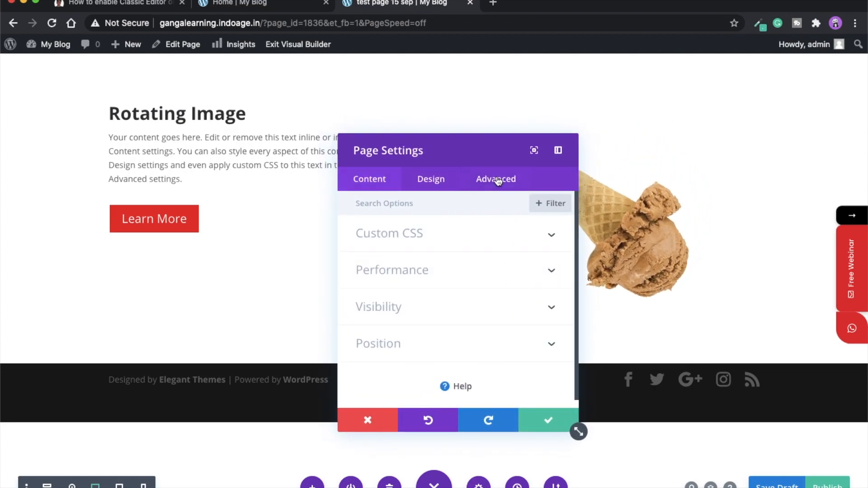
left_click(413, 233)
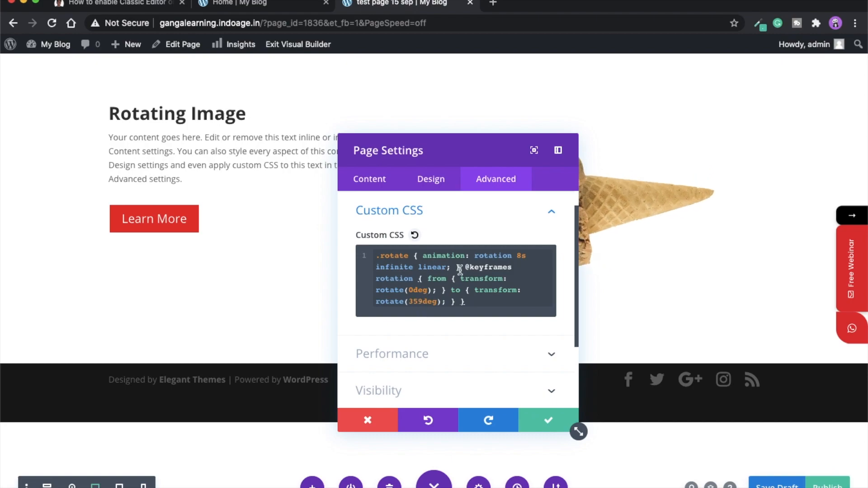
left_click_drag(446, 170, 329, 177)
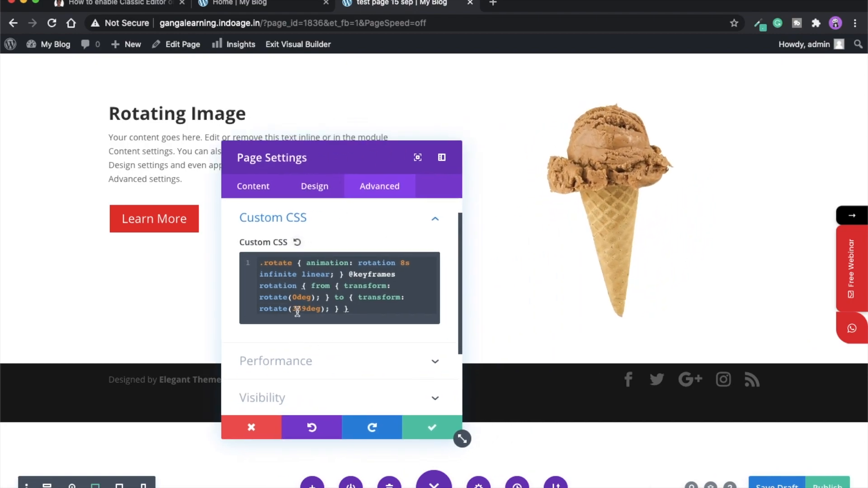
type("4")
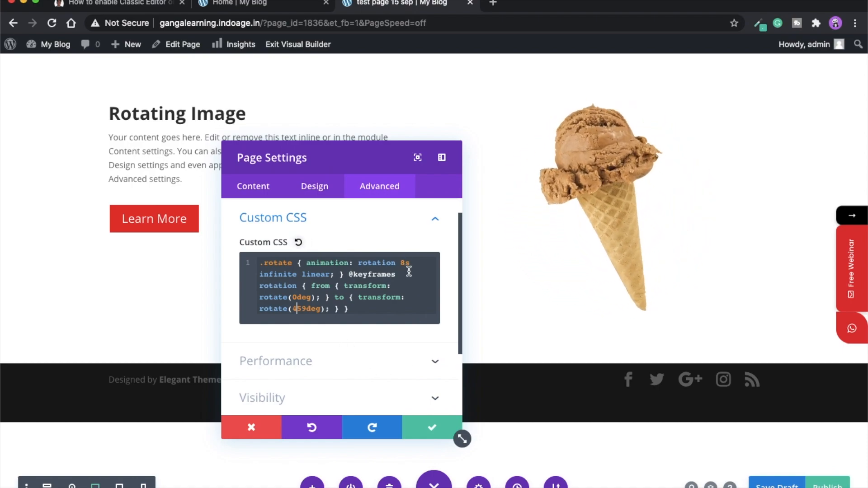
Set the rotation animation's duration to 10s in the custom CSS and save the page settings.
key("BackSpace")
type("1")
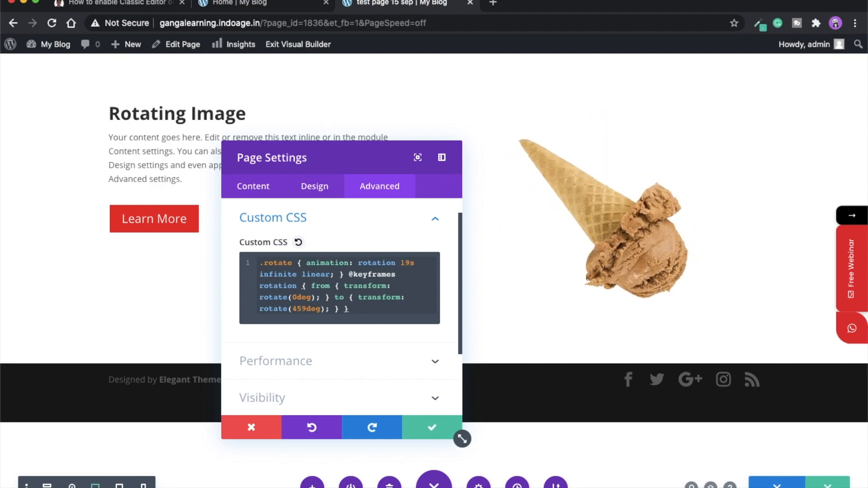
left_click(410, 263)
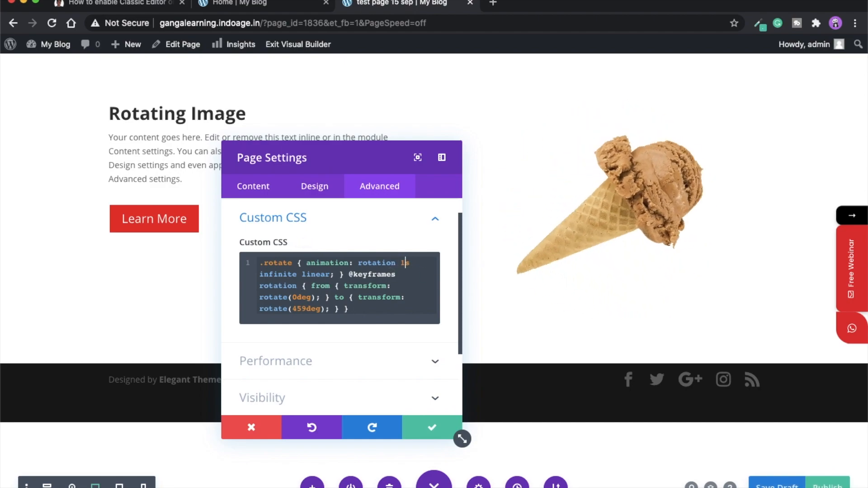
type("0")
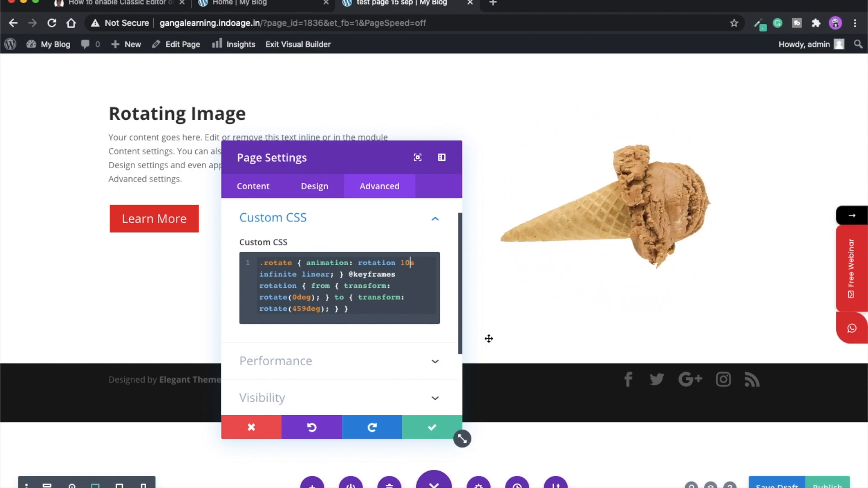
left_click(458, 435)
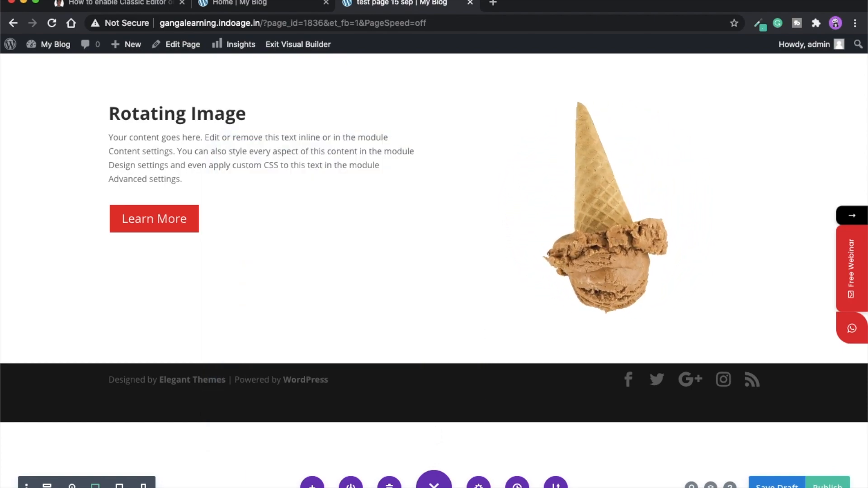
Publish the test page and exit the Visual Builder.
left_click(828, 485)
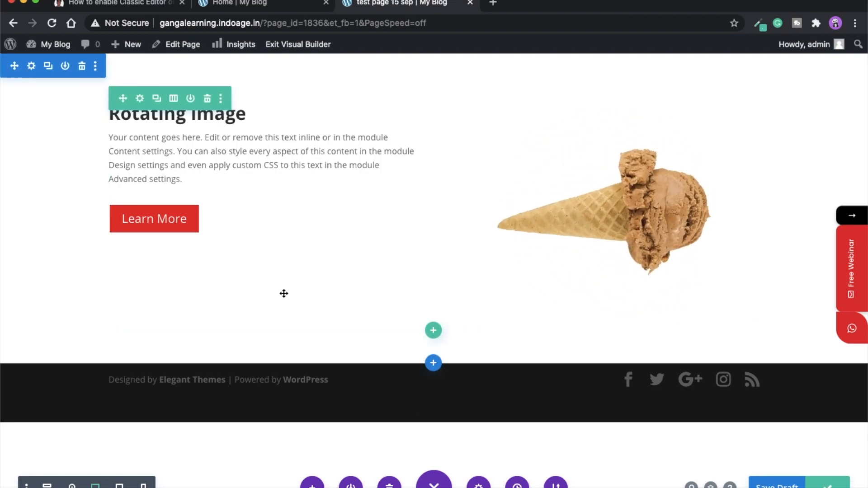
left_click(297, 44)
Switch back to the website with the tutorial article and go to its home page.
left_click(126, 6)
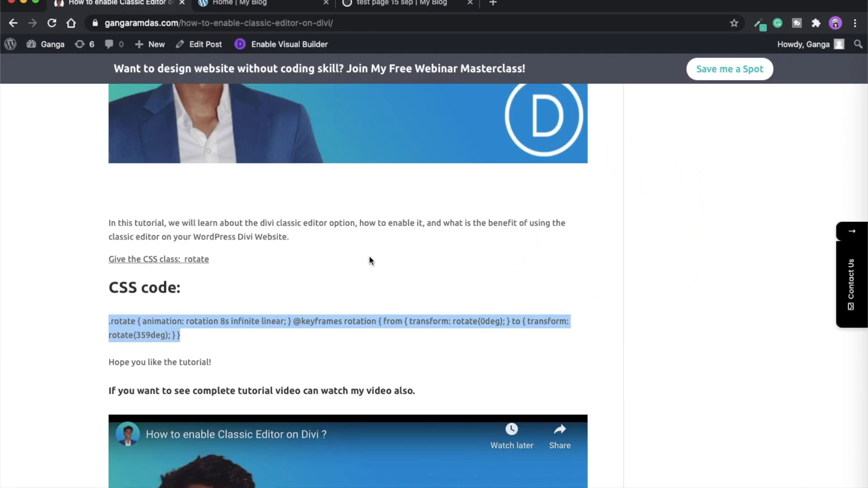
scroll(138, 154, "up", 10)
left_click(417, 103)
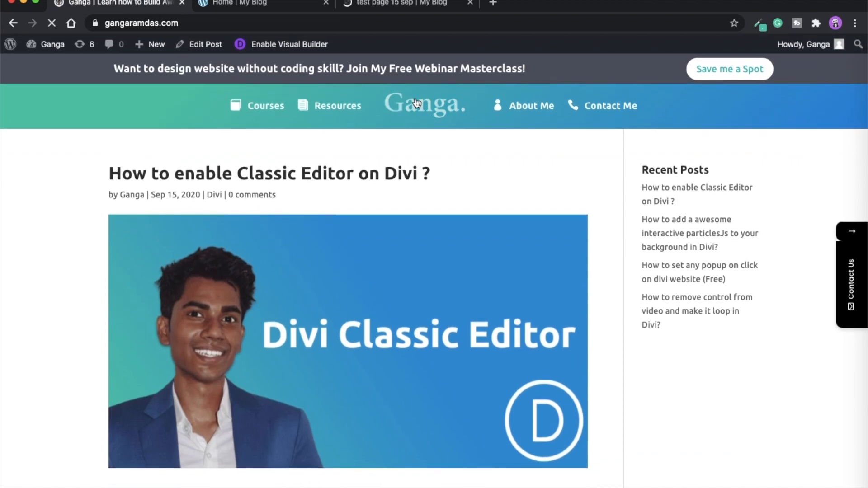